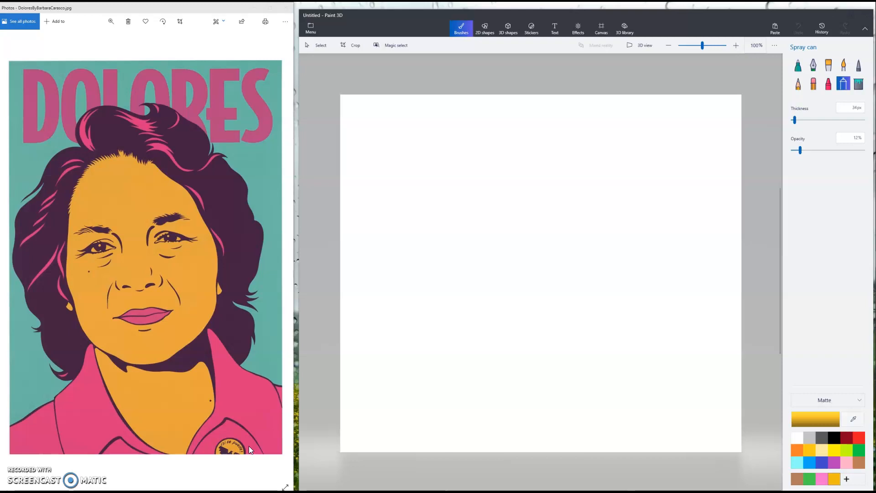
- Open the Dolores-Huerta-PNG line drawing from the Dolores Huerta folder
left_click(311, 414)
left_click(311, 27)
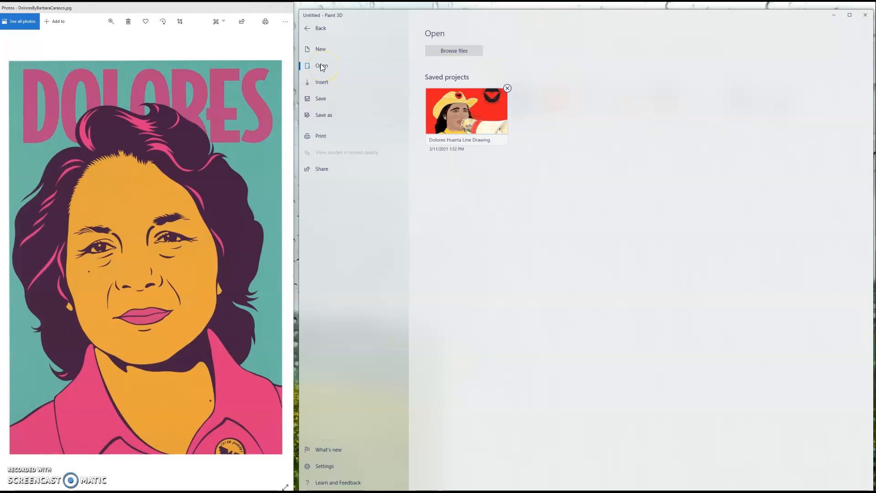
left_click(474, 52)
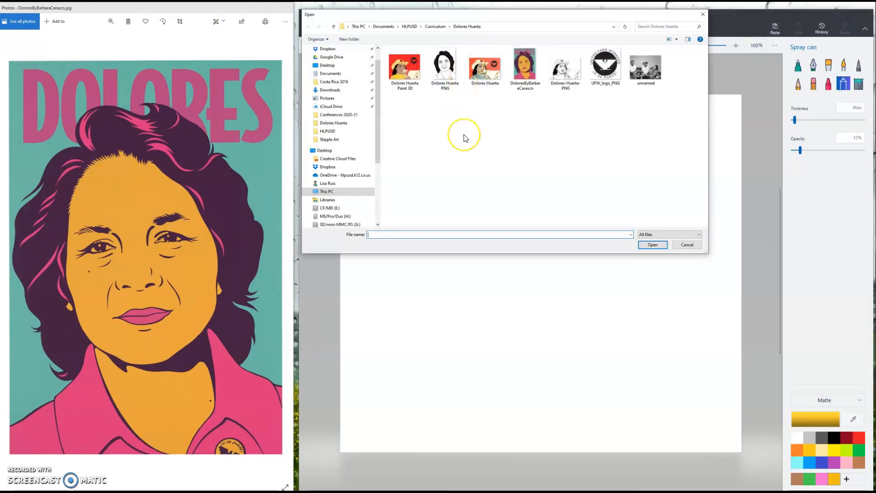
left_click(560, 77)
double_click(557, 73)
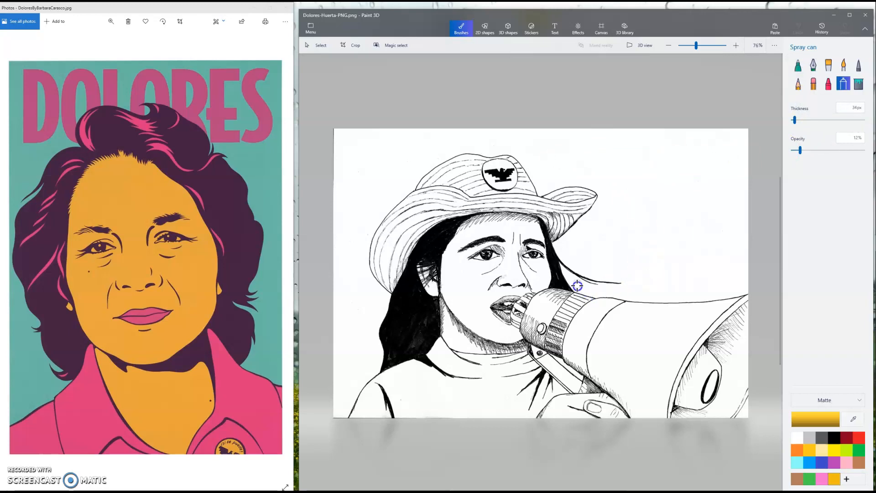
- Fill the white background behind the woman with green, using the Fill tool at 47% tolerance
left_click(858, 85)
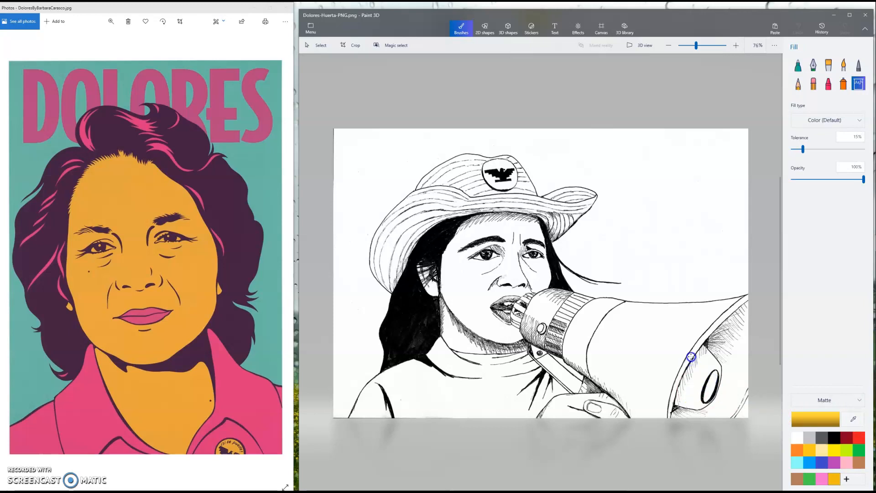
left_click(424, 303)
left_click(858, 452)
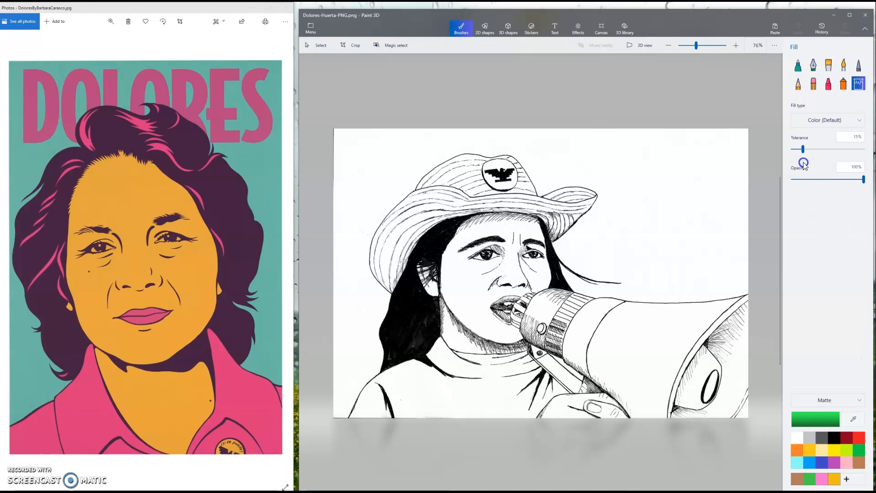
mouse_move(828, 151)
left_mouse_down()
mouse_move(867, 152)
mouse_move(825, 153)
left_mouse_up()
left_click(670, 177)
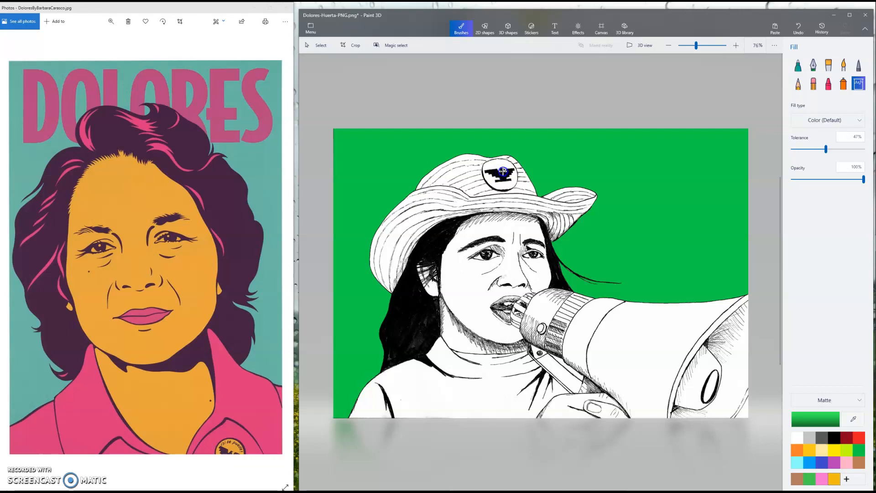
- Paint the area above the eagle on the hat badge green with the Marker, using 31 px and 10 px thickness
scroll(503, 171, "up", 3)
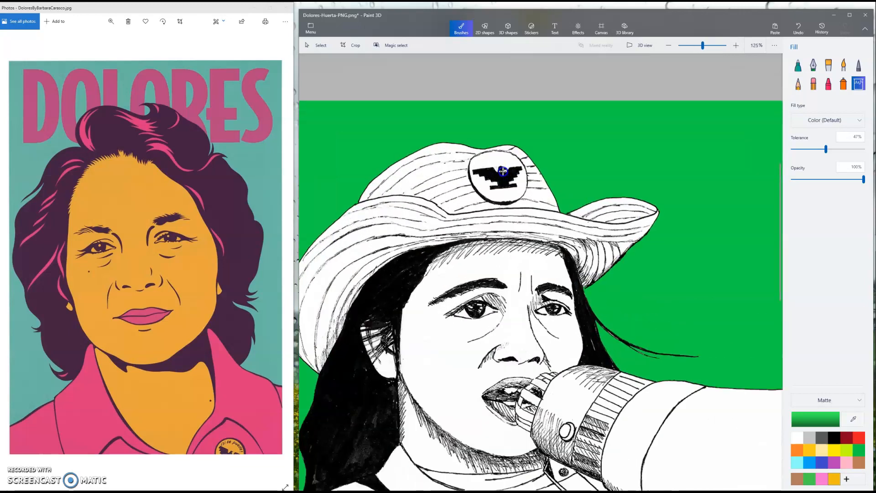
scroll(503, 171, "up", 5)
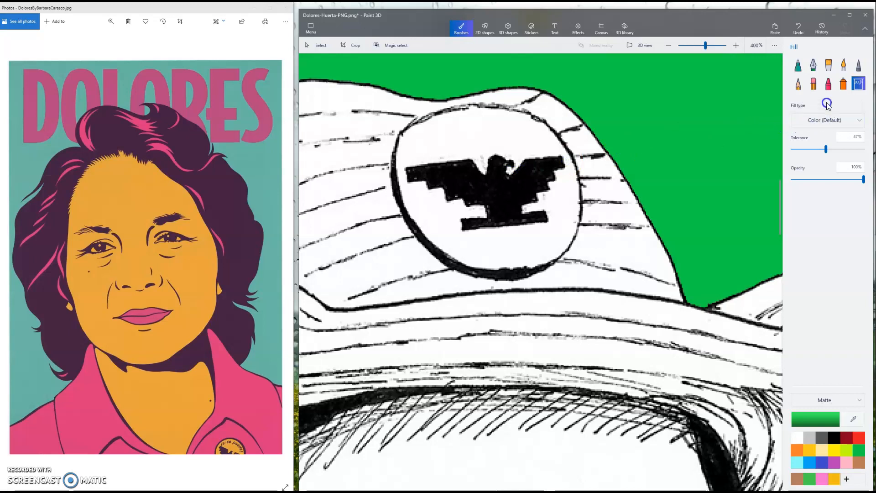
left_click(798, 66)
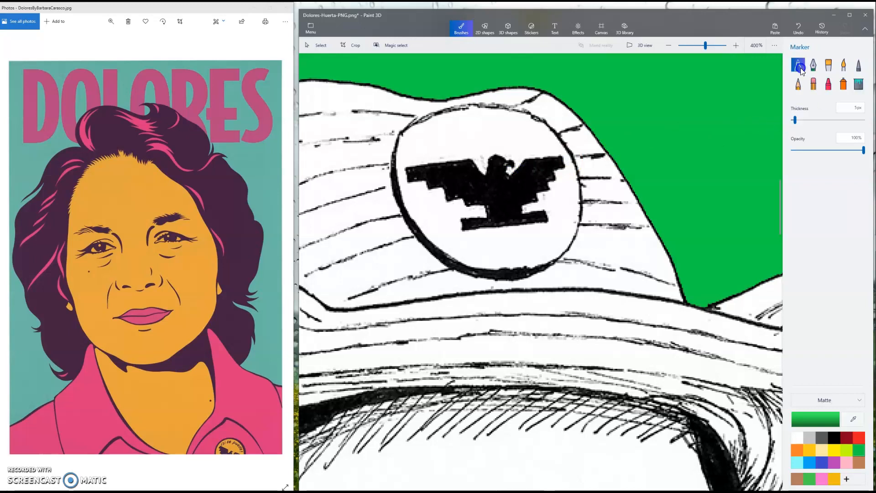
left_click_drag(796, 128, 809, 127)
left_click_drag(815, 121, 814, 120)
mouse_move(523, 137)
left_mouse_down()
mouse_move(497, 132)
mouse_move(521, 136)
mouse_move(476, 127)
mouse_move(445, 135)
mouse_move(481, 127)
left_mouse_up()
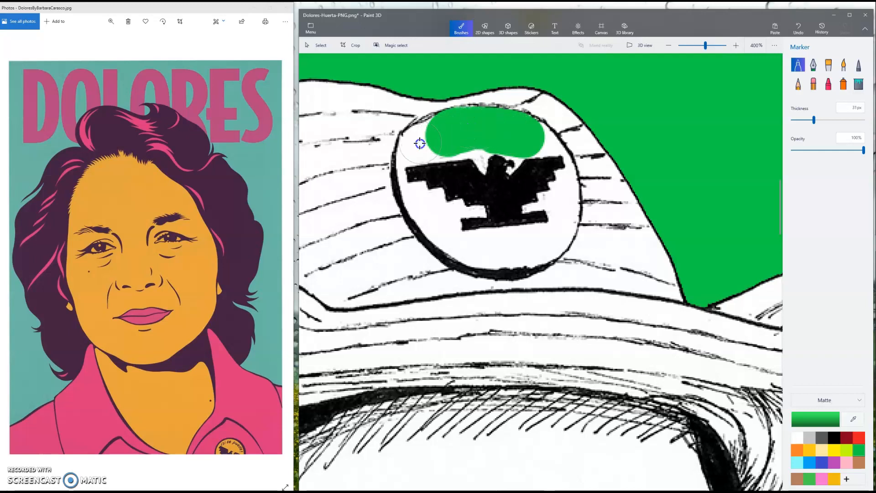
mouse_move(421, 142)
left_mouse_down()
mouse_move(412, 145)
mouse_move(471, 125)
mouse_move(515, 131)
left_mouse_up()
left_click_drag(813, 120, 798, 122)
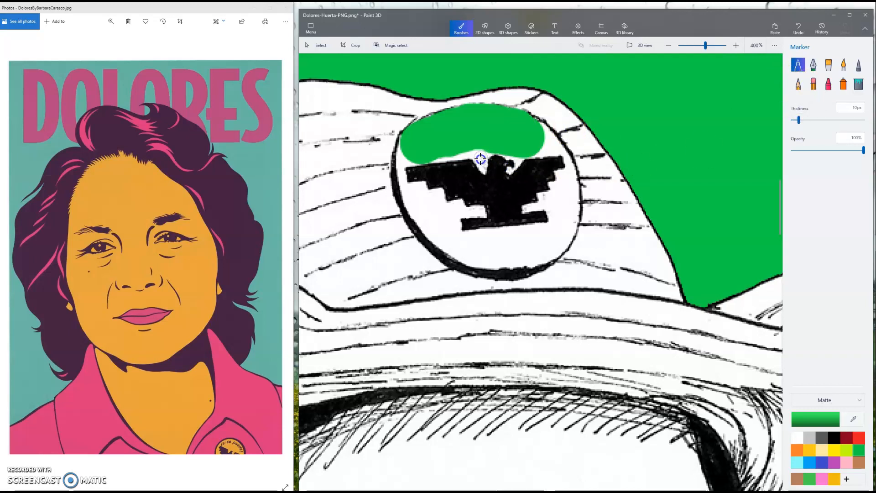
mouse_move(480, 158)
left_mouse_down()
mouse_move(443, 151)
mouse_move(461, 150)
mouse_move(407, 157)
mouse_move(426, 157)
mouse_move(411, 156)
mouse_move(404, 143)
mouse_move(412, 151)
mouse_move(487, 151)
left_mouse_up()
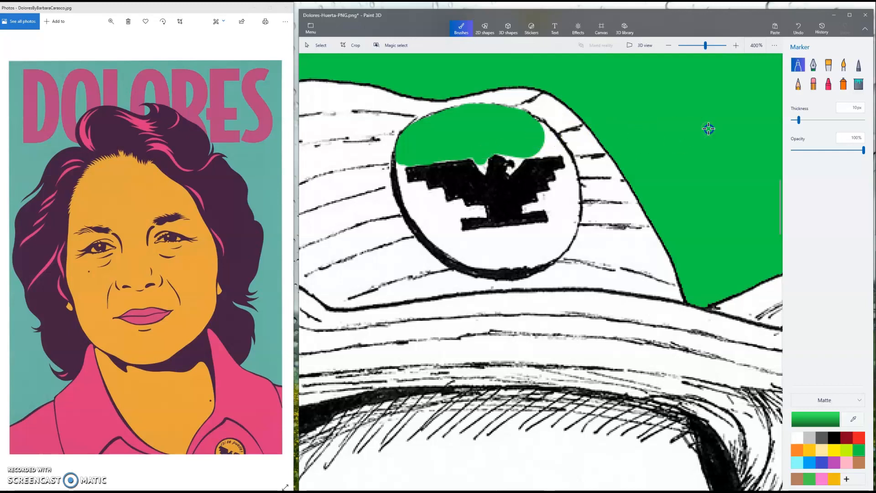
- Trace green along the edges of the notch between the eagle's left wing and head with a 1 px Marker
left_click_drag(796, 121, 792, 121)
left_click(475, 162)
scroll(476, 162, "down", 4)
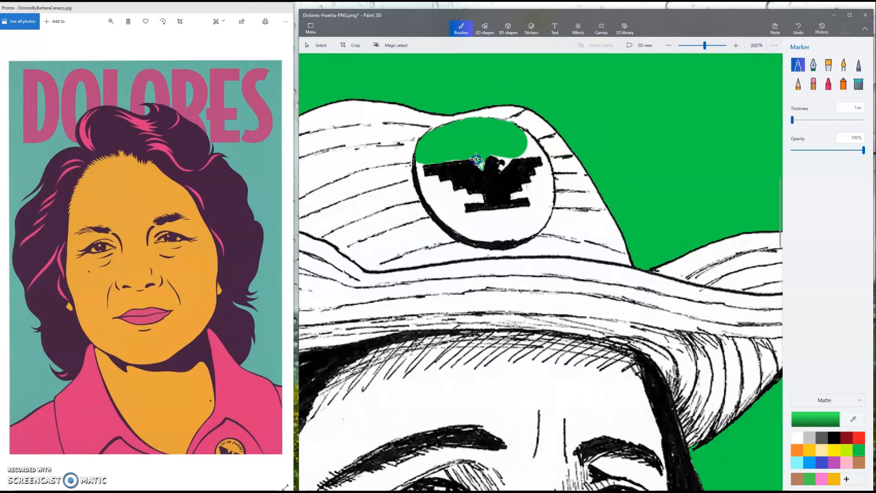
scroll(476, 161, "up", 6)
scroll(476, 160, "up", 6)
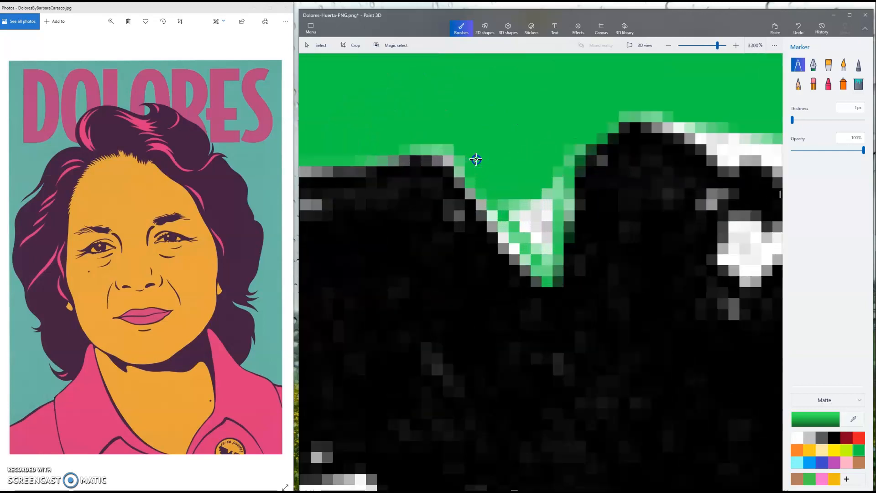
left_click(547, 281)
left_click_drag(534, 270, 445, 150)
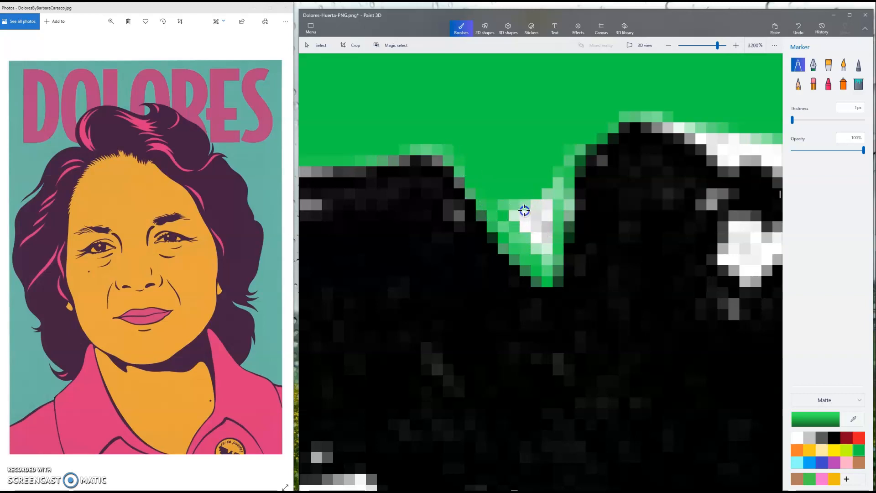
- Cover the remaining white pixels inside the notch beside the eagle's head with green, using a thicker Marker
left_click_drag(794, 123, 795, 123)
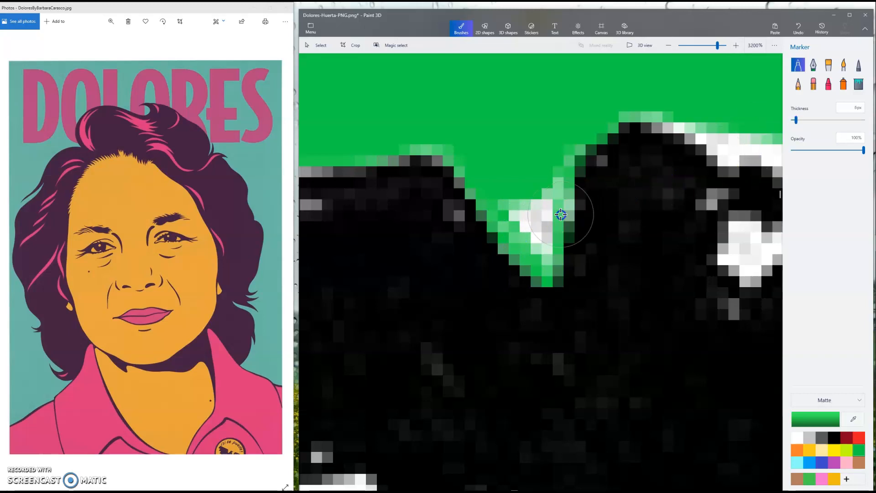
left_click(524, 209)
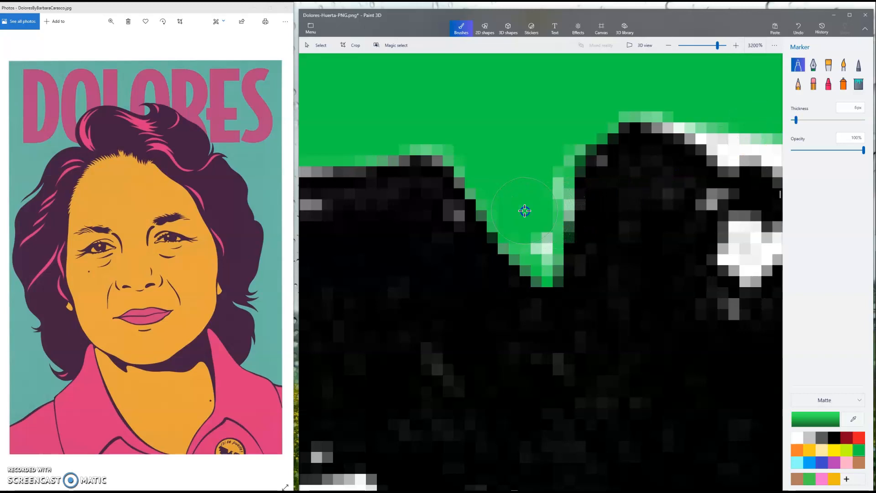
left_click(535, 197)
left_click(540, 177)
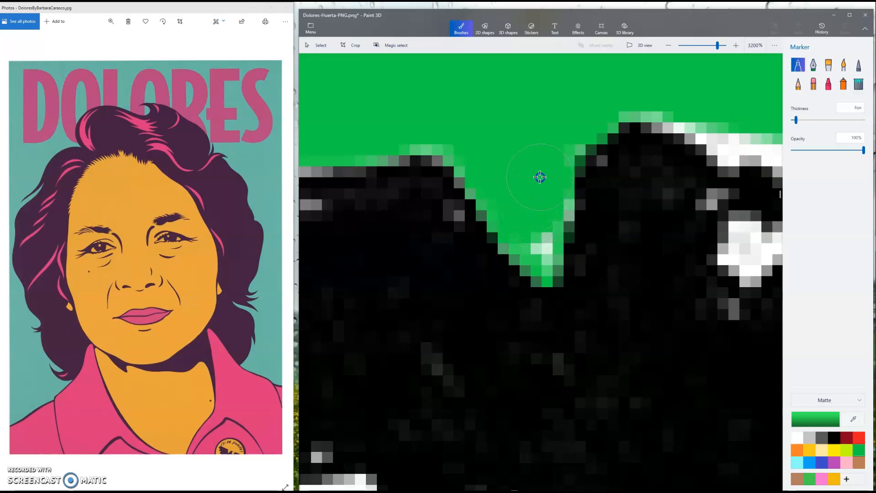
left_click(534, 218)
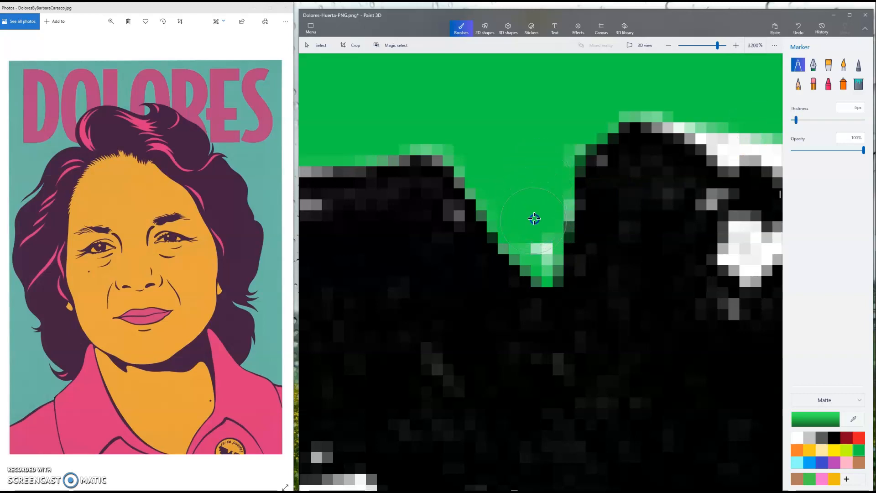
left_click(533, 224)
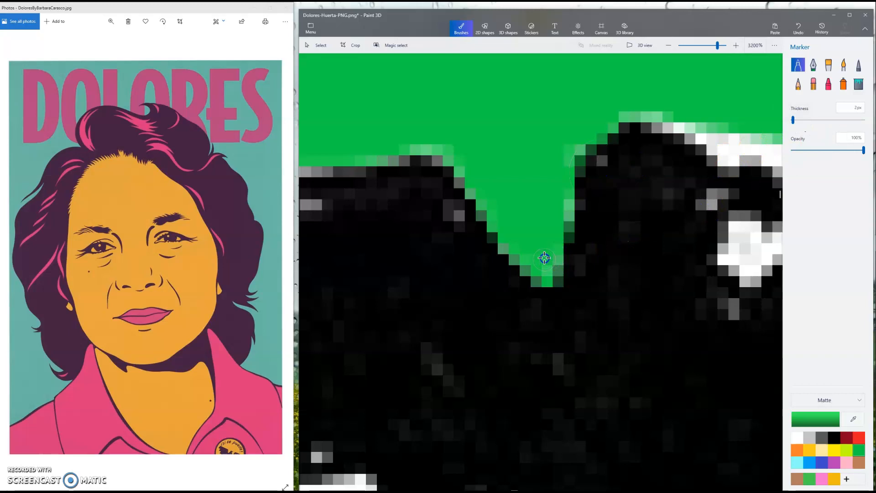
- Paint the white gap along the top of the eagle's head green with the Marker at 2 px
left_click(619, 108)
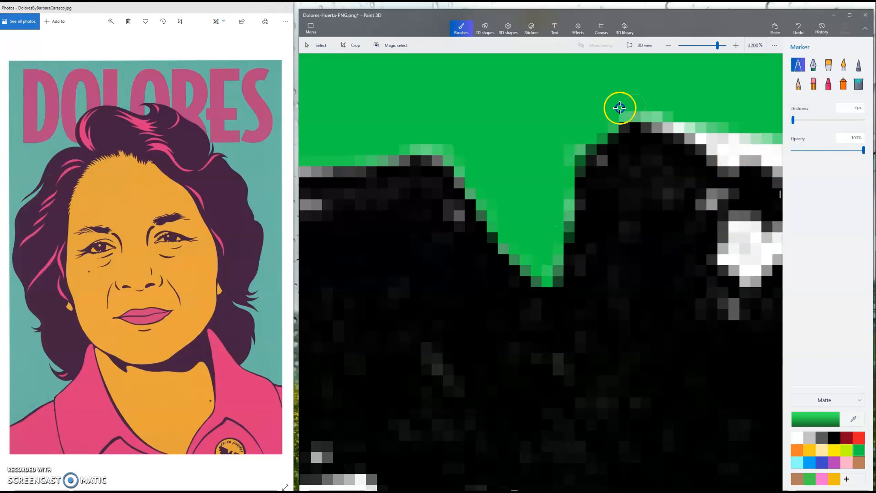
mouse_move(672, 113)
left_mouse_down()
mouse_move(724, 142)
mouse_move(711, 132)
left_mouse_up()
left_click(640, 106)
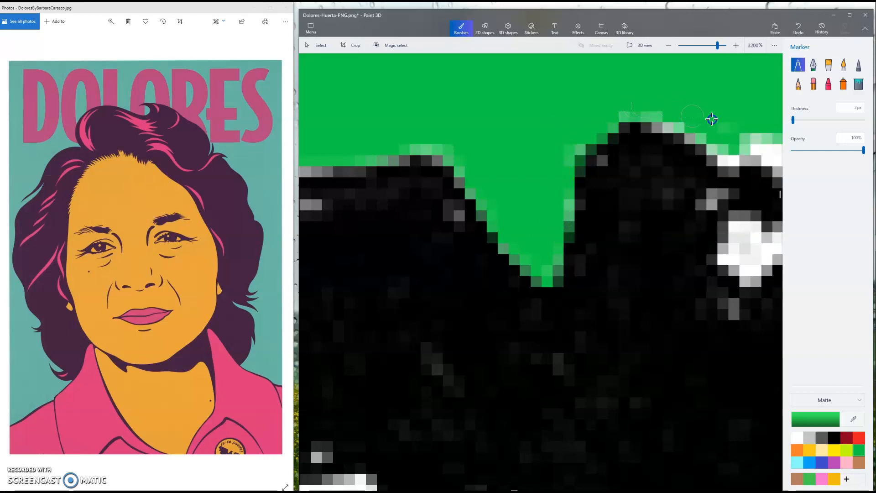
- Finish coloring the rest of the hat badge around the eagle green with the Marker
scroll(723, 141, "down", 2)
scroll(723, 140, "down", 2)
scroll(723, 141, "up", 1)
scroll(722, 141, "down", 2)
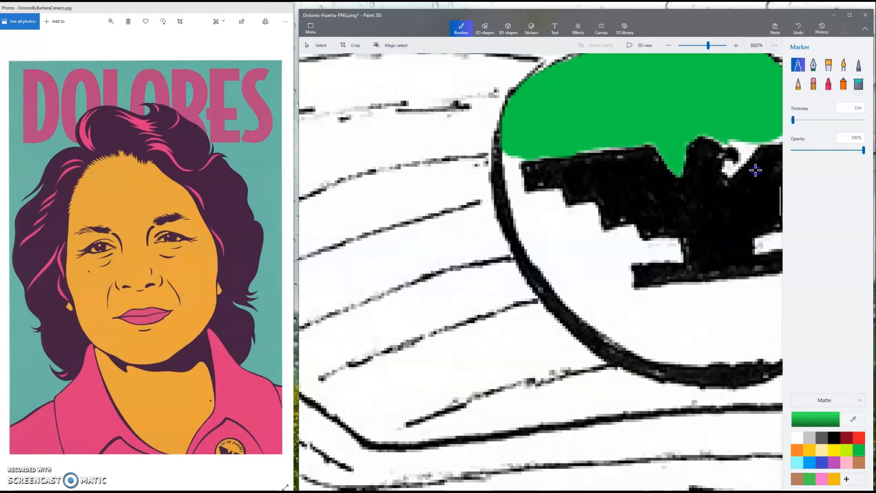
scroll(755, 171, "down", 4)
scroll(754, 170, "down", 3)
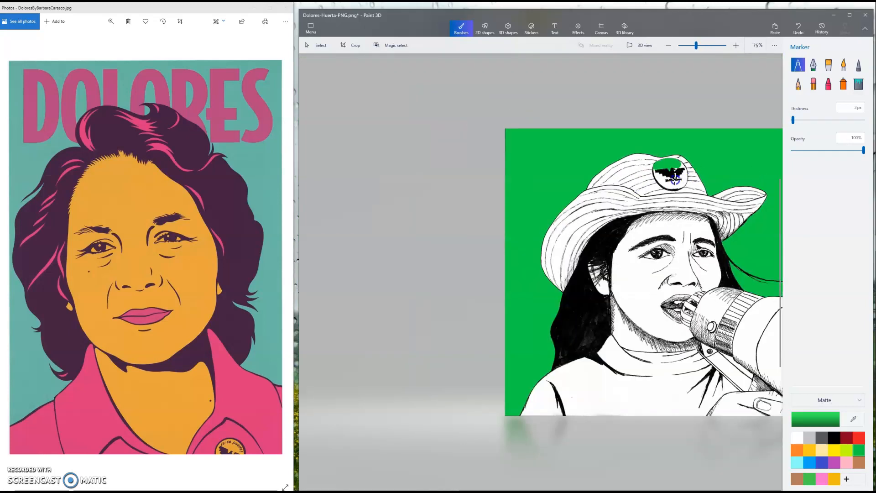
scroll(673, 173, "up", 5)
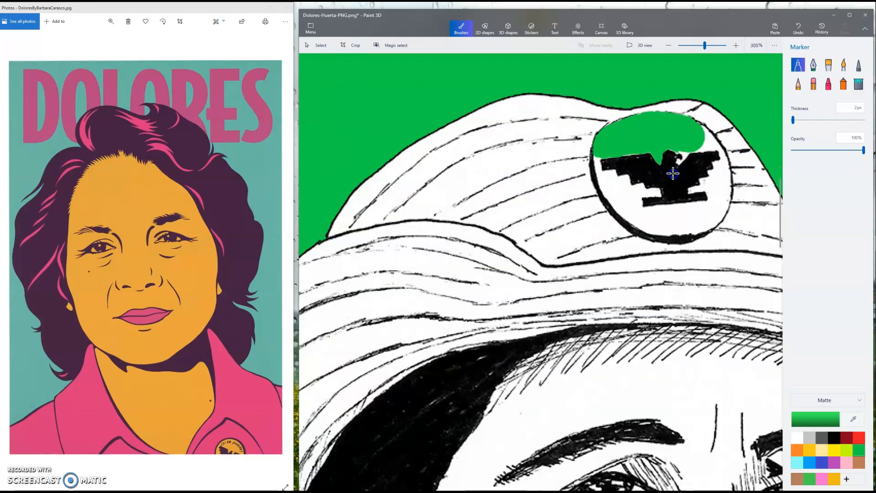
scroll(670, 172, "up", 3)
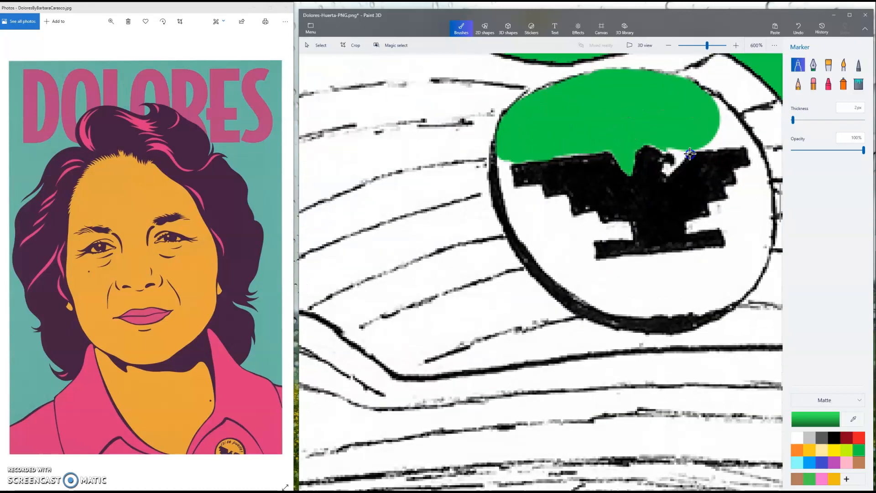
scroll(690, 154, "up", 3)
scroll(688, 153, "down", 3)
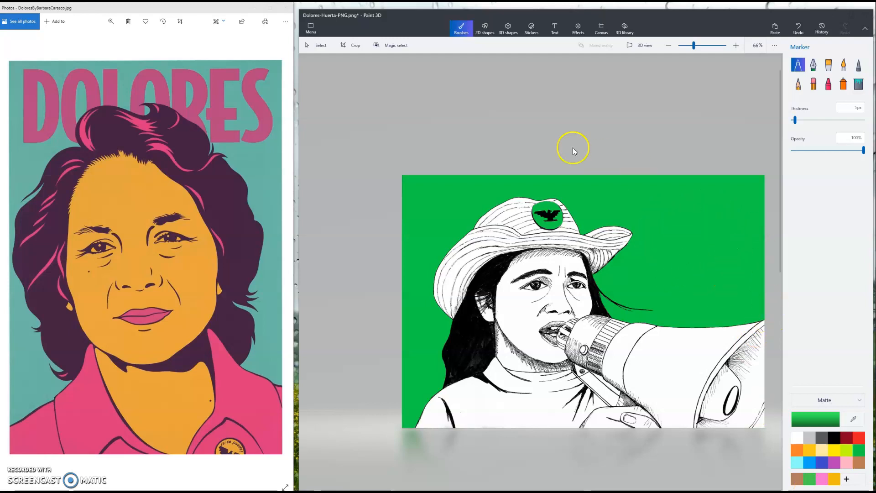
- Insert the UFW_logo_PNG image into the drawing
left_click(311, 28)
left_click(321, 83)
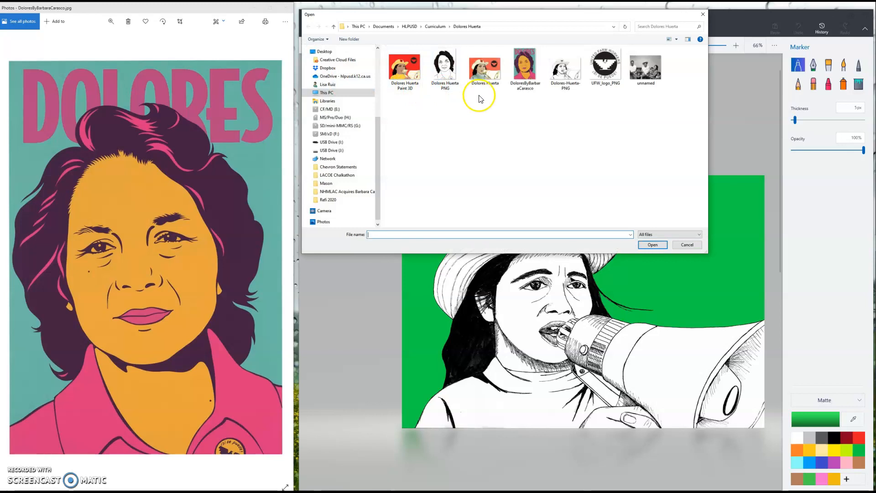
double_click(609, 69)
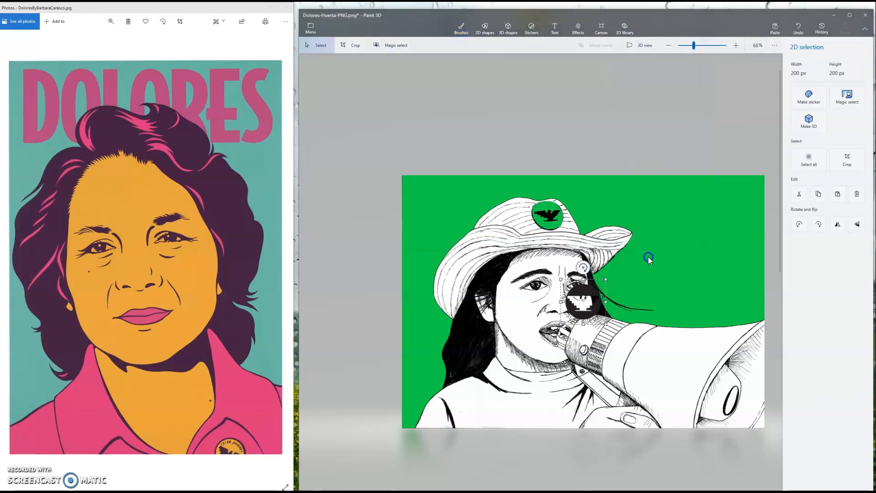
- Place the inserted logo on the green background to the right of the hat and enlarge it to 374 × 374 px
left_click_drag(581, 302, 677, 227)
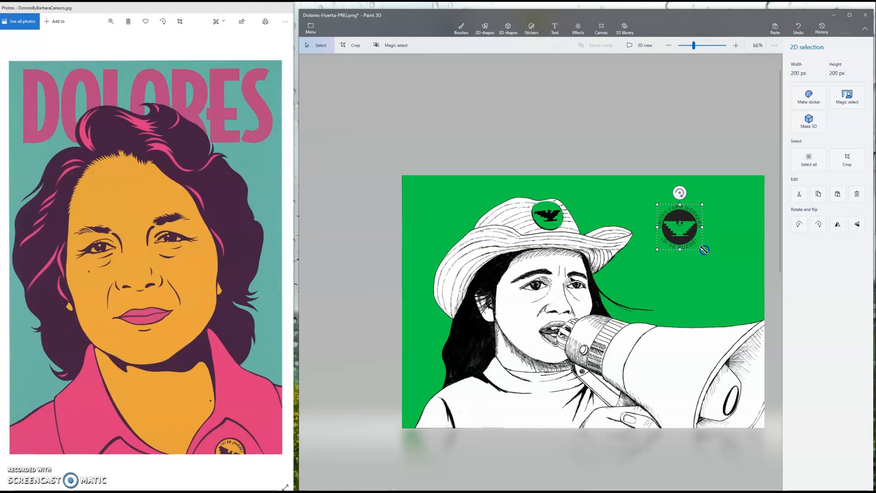
left_click_drag(704, 250, 733, 275)
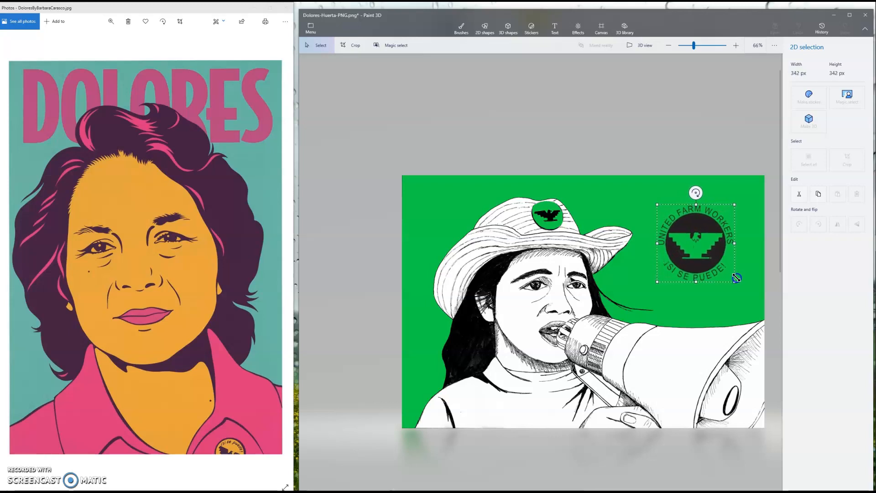
left_click_drag(736, 277, 744, 285)
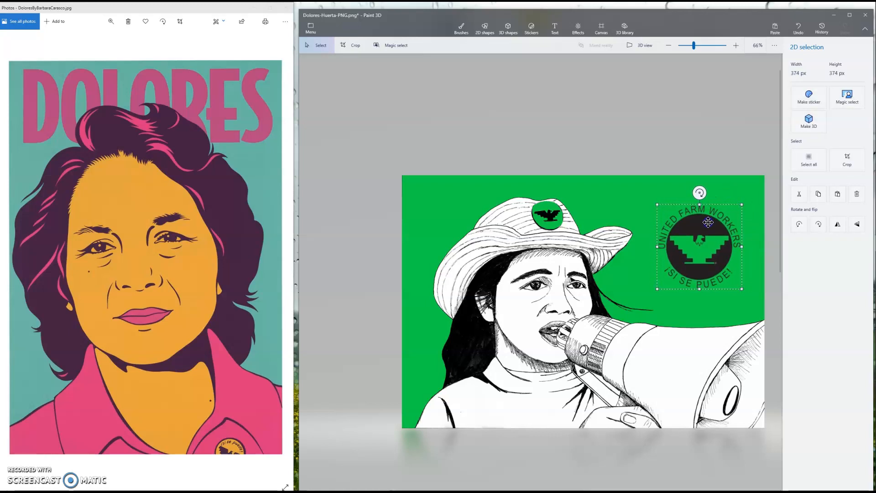
left_click_drag(711, 238, 710, 232)
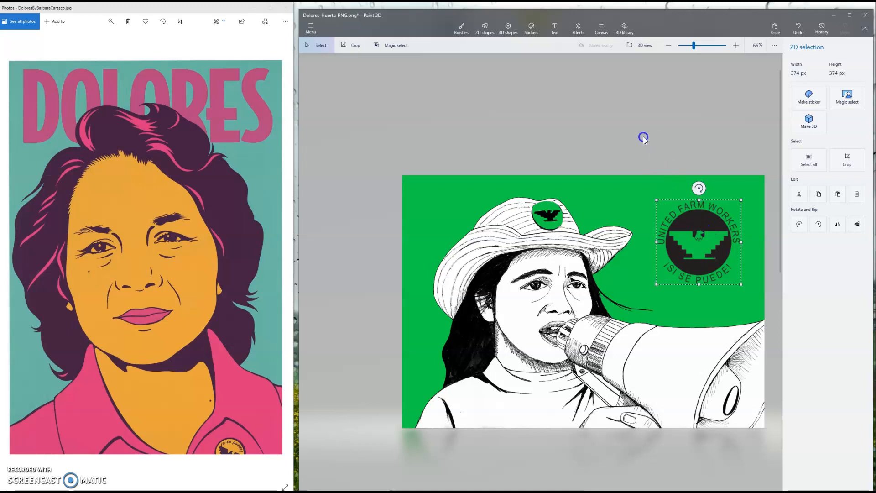
left_click(641, 117)
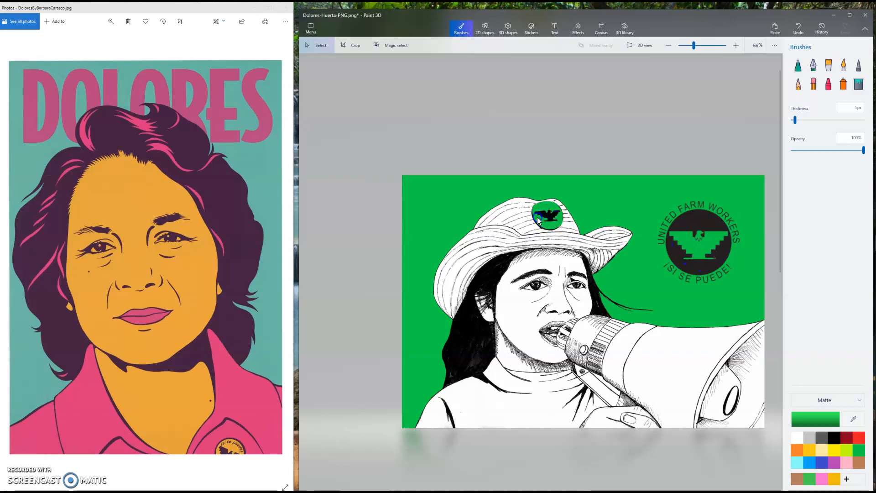
- Choose the Watercolor brush in pink at 98 px and 100% opacity, dab a test spot on the hat crown and undo it
left_click_drag(543, 220, 555, 212)
left_click(843, 68)
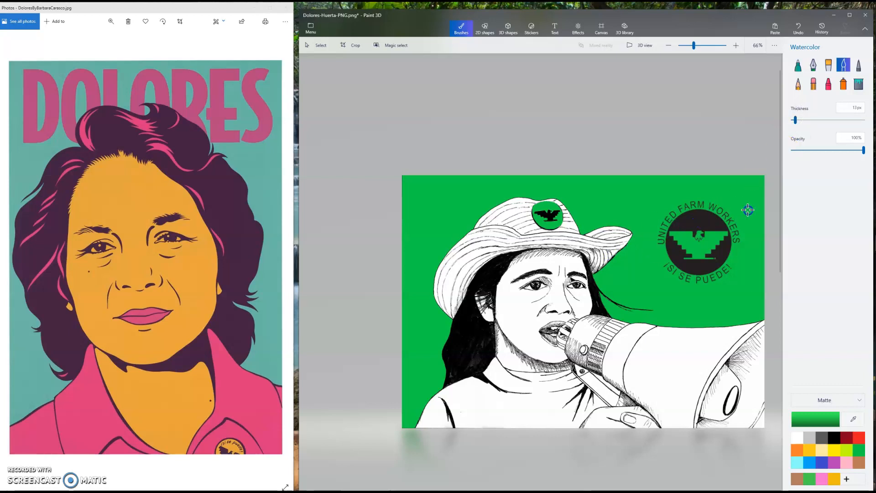
left_click(826, 151)
left_click_drag(827, 151, 862, 151)
left_click(821, 478)
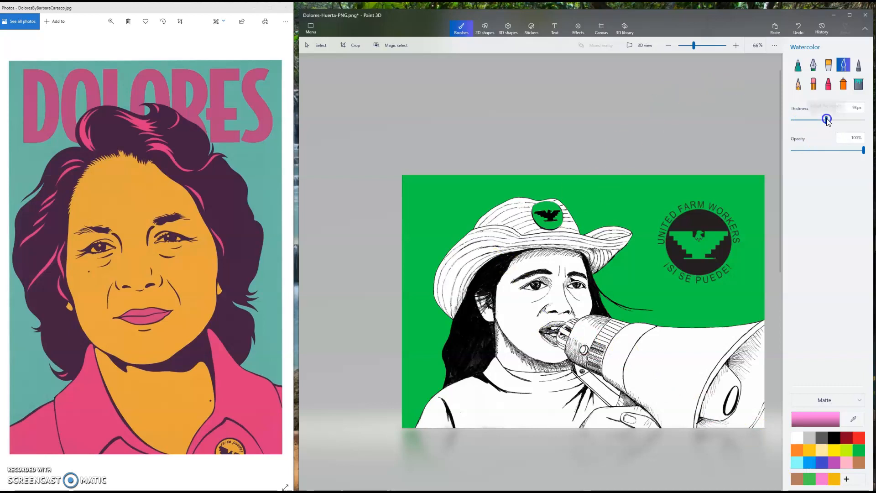
left_click_drag(508, 228, 498, 231)
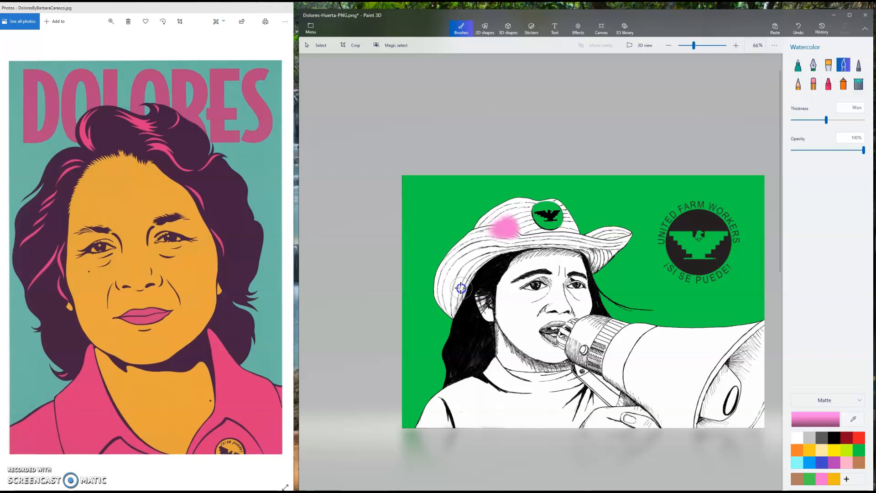
key("ctrl+z")
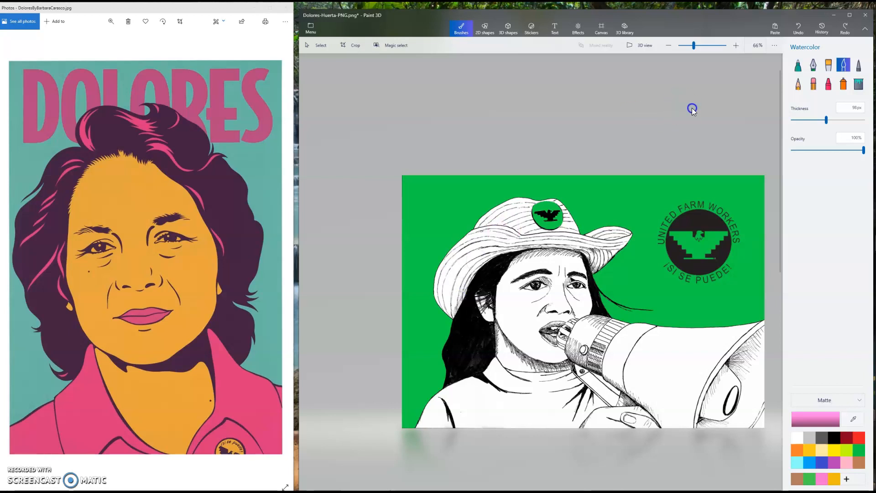
- Paint the whole hat around the badge pink with the Watercolor brush at 32 px thickness and 30% opacity
left_click(813, 150)
mouse_move(519, 225)
left_mouse_down()
mouse_move(487, 240)
mouse_move(518, 230)
mouse_move(484, 242)
mouse_move(513, 221)
mouse_move(484, 230)
mouse_move(513, 211)
mouse_move(461, 252)
mouse_move(480, 234)
mouse_move(465, 255)
mouse_move(521, 237)
mouse_move(465, 270)
mouse_move(479, 247)
mouse_move(453, 280)
mouse_move(469, 250)
mouse_move(449, 278)
mouse_move(454, 259)
mouse_move(463, 250)
mouse_move(455, 290)
mouse_move(482, 251)
mouse_move(502, 243)
mouse_move(476, 263)
mouse_move(455, 307)
mouse_move(457, 278)
left_mouse_up()
mouse_move(451, 295)
left_mouse_down()
mouse_move(441, 284)
mouse_move(450, 263)
mouse_move(519, 211)
mouse_move(529, 233)
mouse_move(514, 219)
mouse_move(528, 238)
mouse_move(515, 246)
mouse_move(559, 237)
mouse_move(576, 241)
mouse_move(544, 241)
mouse_move(594, 247)
mouse_move(587, 246)
mouse_move(616, 238)
mouse_move(590, 240)
mouse_move(613, 235)
mouse_move(594, 250)
mouse_move(611, 253)
mouse_move(599, 260)
mouse_move(584, 251)
left_mouse_up()
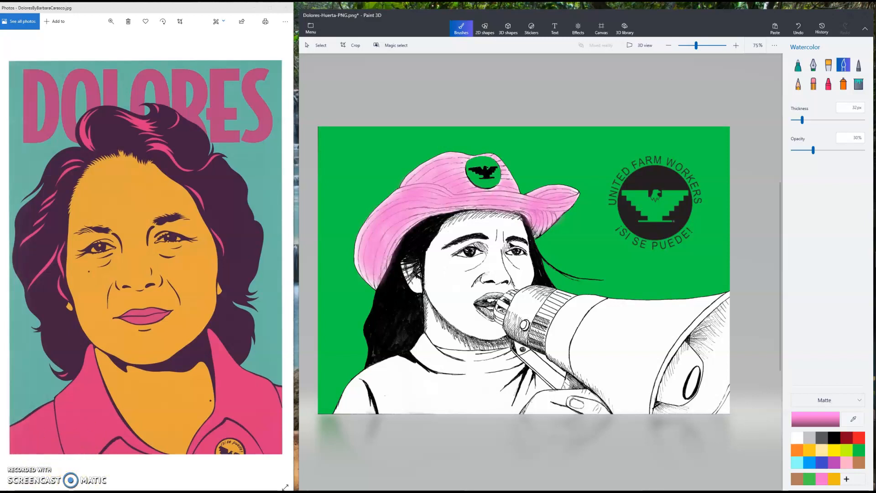
- Add a custom light orange skin color with red 241, green 192 and blue 112 to the palette
left_click(847, 479)
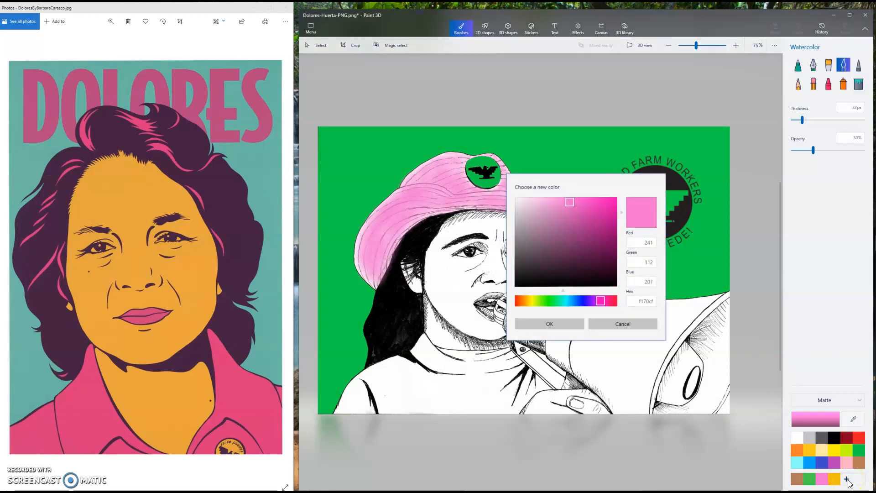
left_click_drag(610, 303, 533, 300)
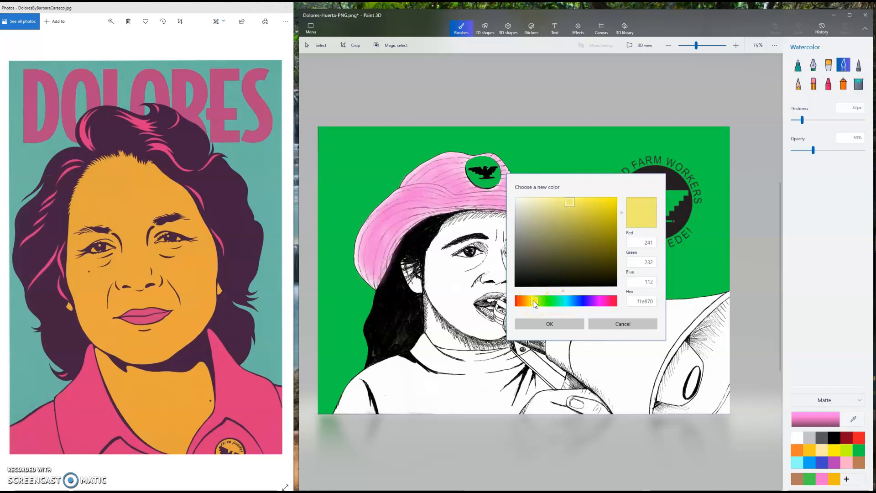
left_click_drag(533, 300, 529, 300)
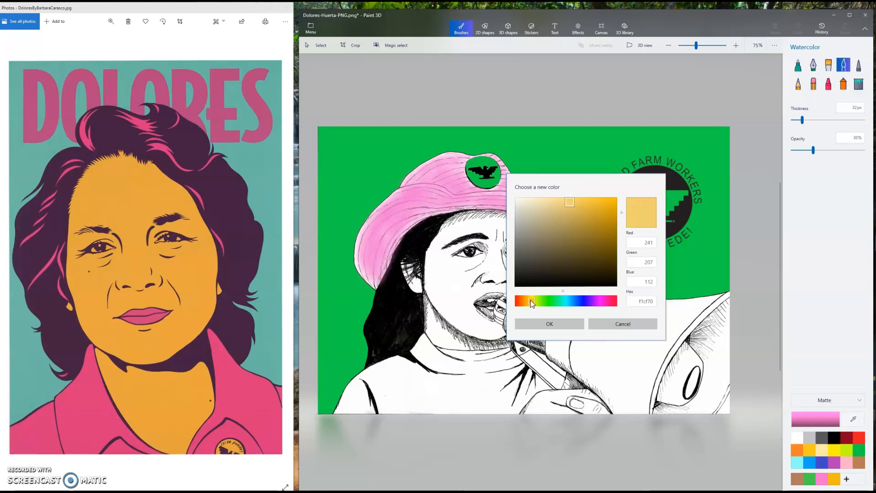
left_click_drag(529, 300, 529, 300)
left_click_drag(529, 300, 529, 300)
left_click_drag(530, 300, 530, 298)
left_click_drag(530, 296, 529, 295)
left_click_drag(528, 295, 529, 294)
left_click_drag(528, 294, 529, 295)
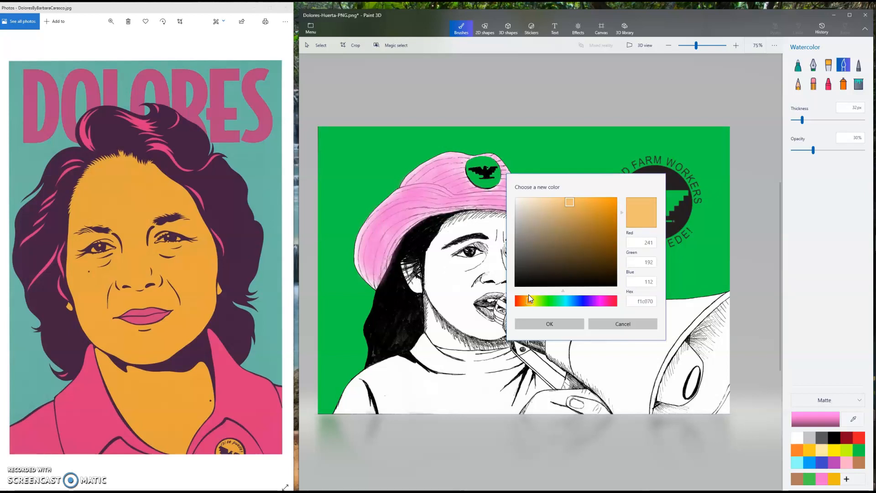
left_click(550, 323)
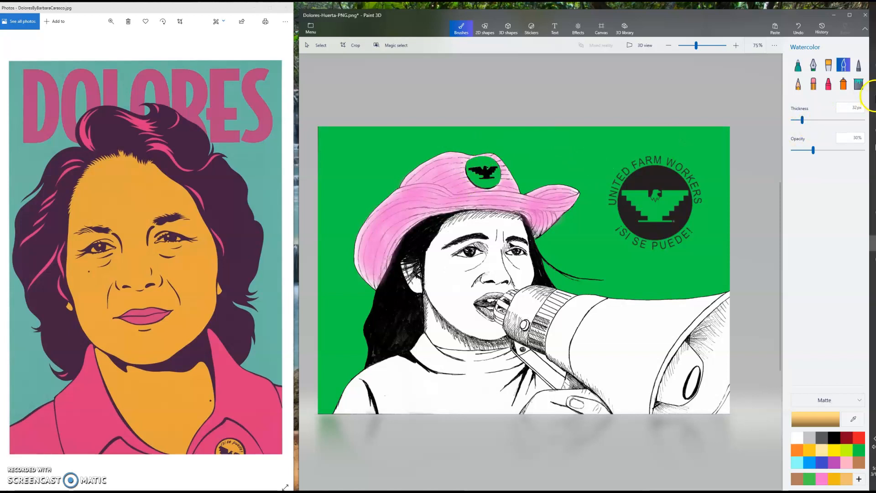
- Spray the woman's face with the light orange skin color using the Spray can at 128 px thickness and 20% opacity
left_click(858, 86)
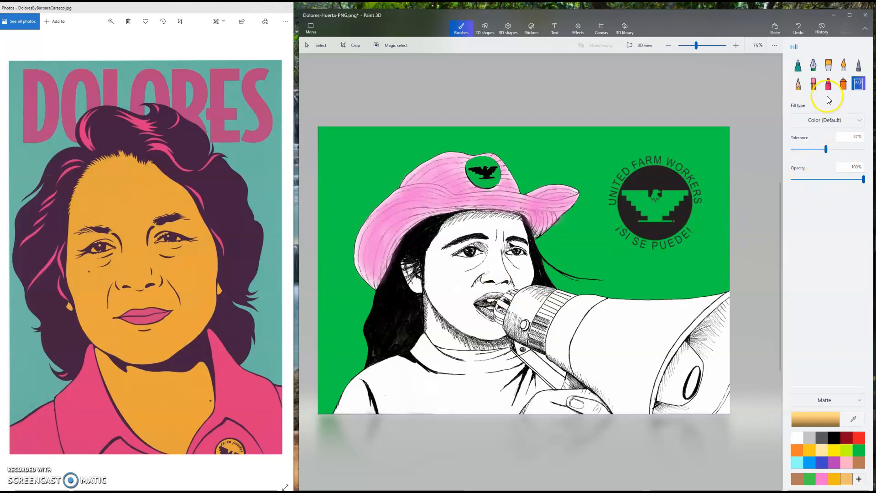
left_click(844, 86)
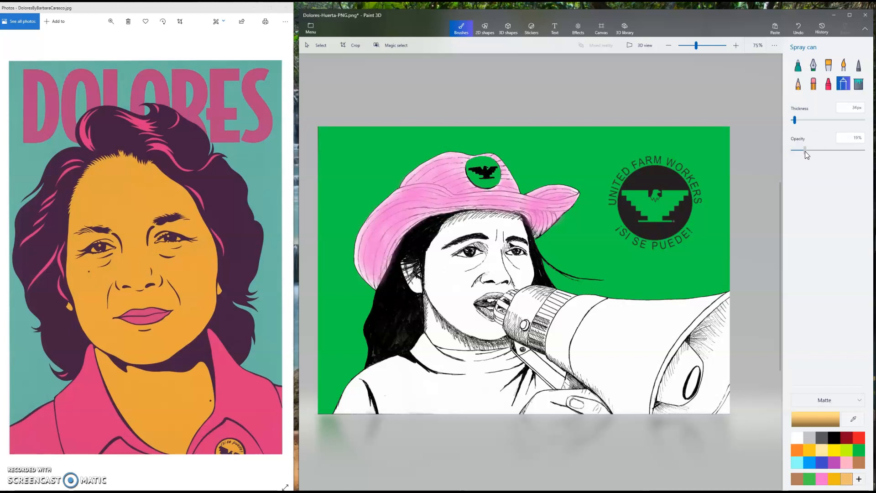
left_click(793, 119)
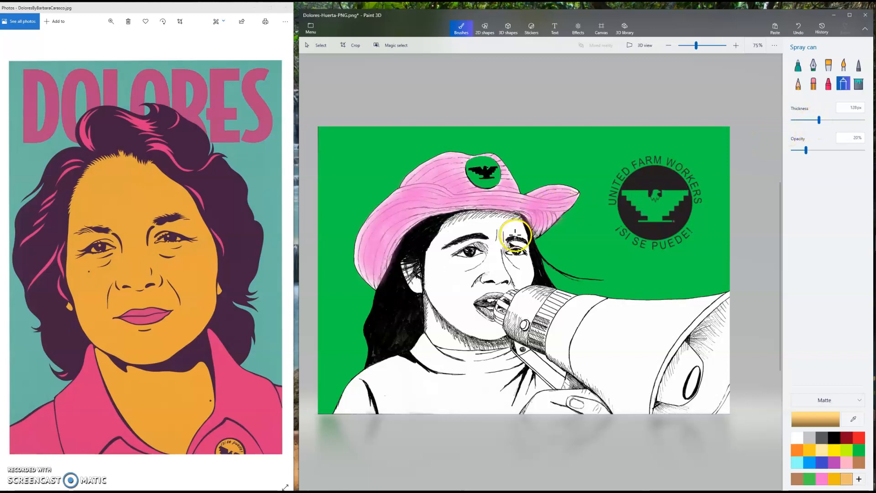
mouse_move(511, 231)
left_mouse_down()
mouse_move(457, 223)
mouse_move(433, 241)
mouse_move(490, 237)
mouse_move(526, 247)
mouse_move(459, 242)
mouse_move(432, 255)
mouse_move(489, 249)
mouse_move(520, 256)
mouse_move(425, 262)
mouse_move(497, 260)
mouse_move(529, 270)
mouse_move(400, 271)
mouse_move(399, 264)
mouse_move(411, 268)
mouse_move(411, 287)
mouse_move(435, 272)
mouse_move(407, 285)
mouse_move(459, 271)
mouse_move(536, 273)
mouse_move(404, 296)
mouse_move(483, 299)
mouse_move(436, 305)
mouse_move(484, 320)
mouse_move(452, 325)
mouse_move(459, 302)
mouse_move(500, 335)
mouse_move(501, 347)
mouse_move(457, 342)
mouse_move(465, 332)
mouse_move(431, 316)
mouse_move(425, 339)
mouse_move(432, 297)
left_mouse_up()
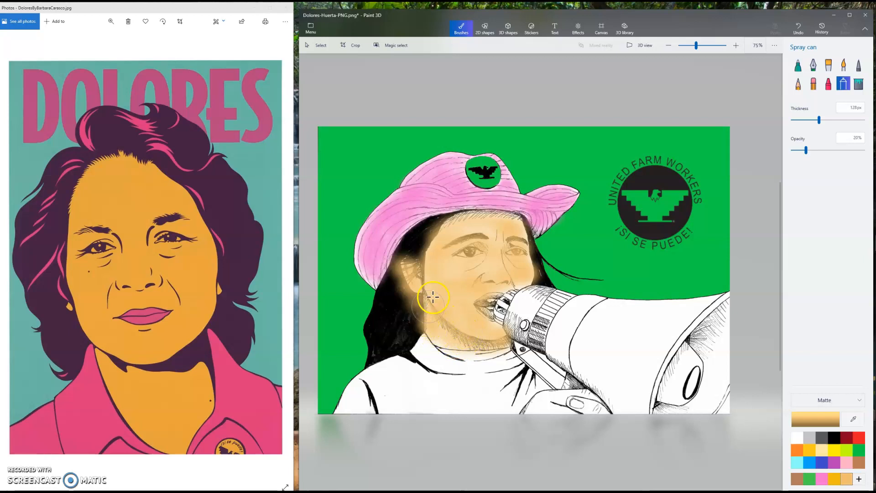